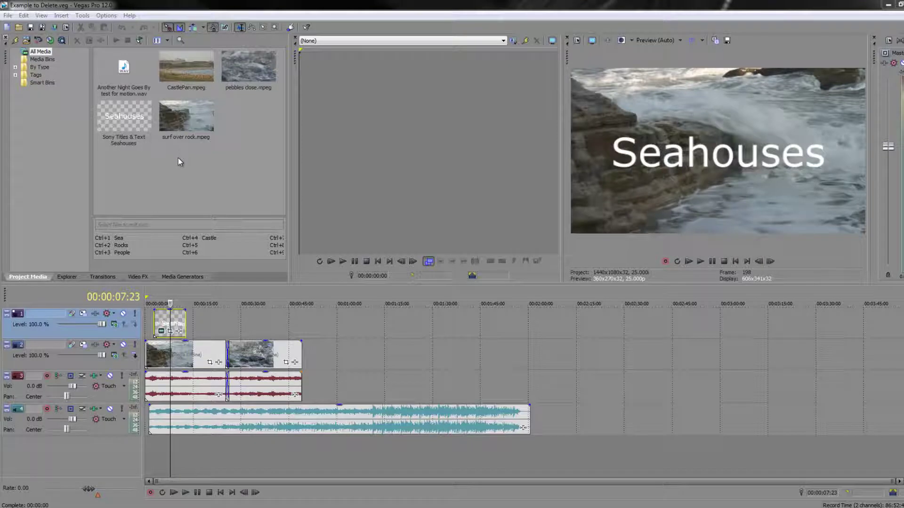
# Step: Dismiss the File menu and browse the Explorer to DATA (D:) > Sony Vegas
pyautogui.click(6, 15)
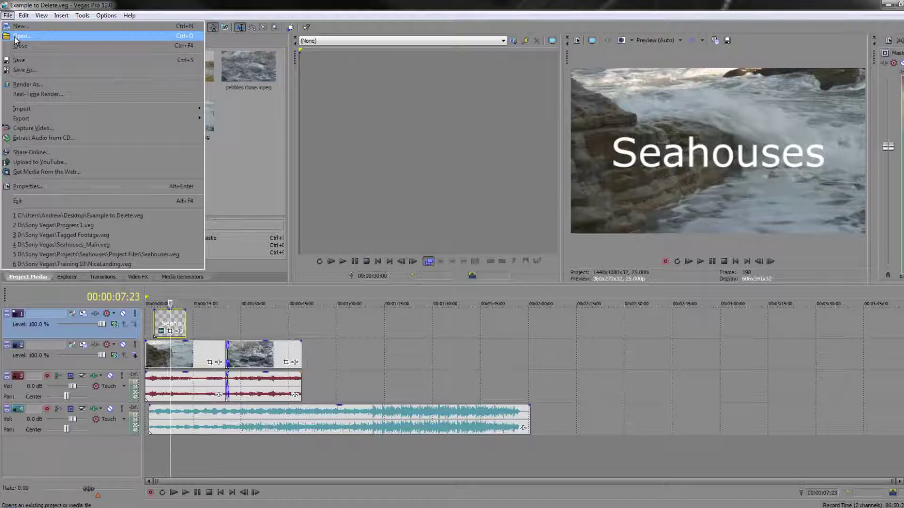
pyautogui.click(261, 153)
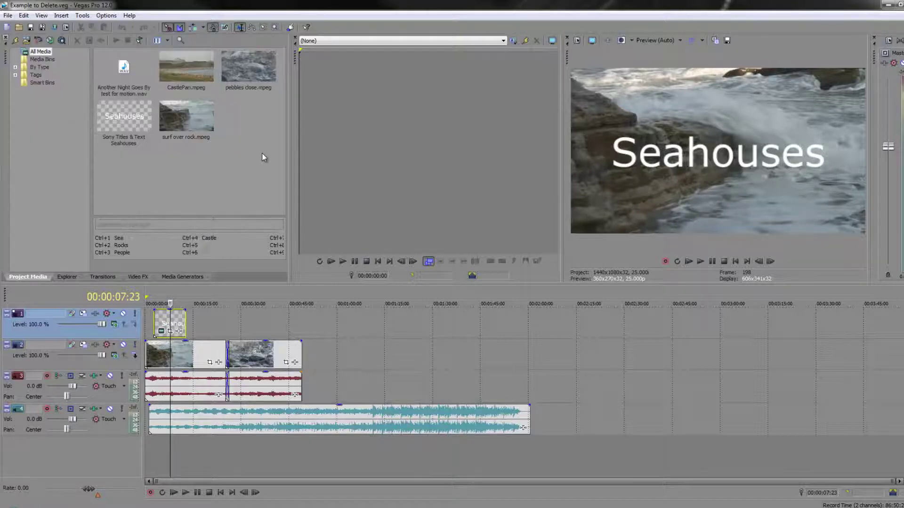
pyautogui.click(74, 277)
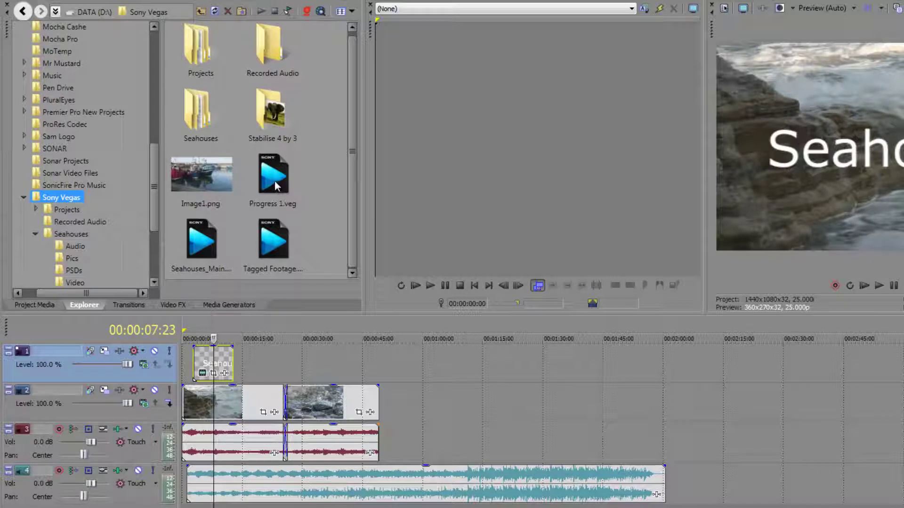
pyautogui.moveTo(275, 180); pyautogui.dragTo(419, 399)
pyautogui.moveTo(422, 369); pyautogui.dragTo(422, 369)
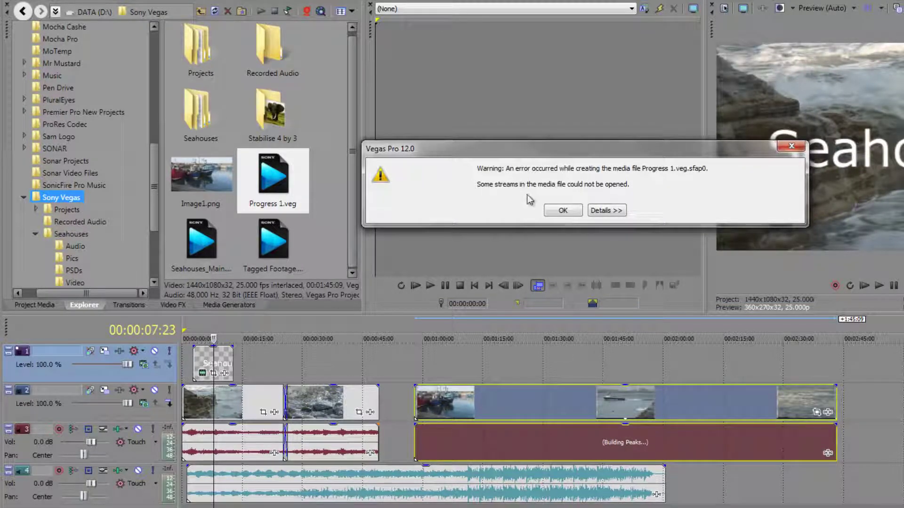
pyautogui.click(560, 211)
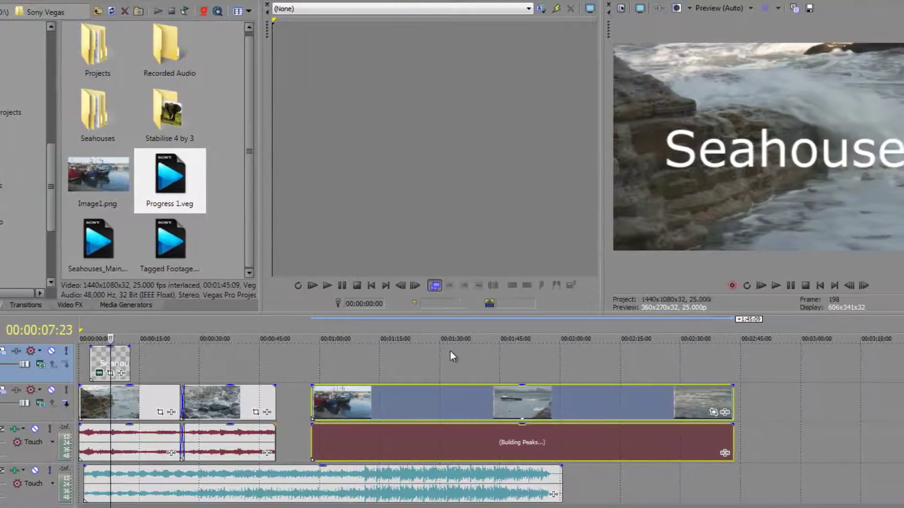
pyautogui.click(553, 351)
pyautogui.click(643, 360)
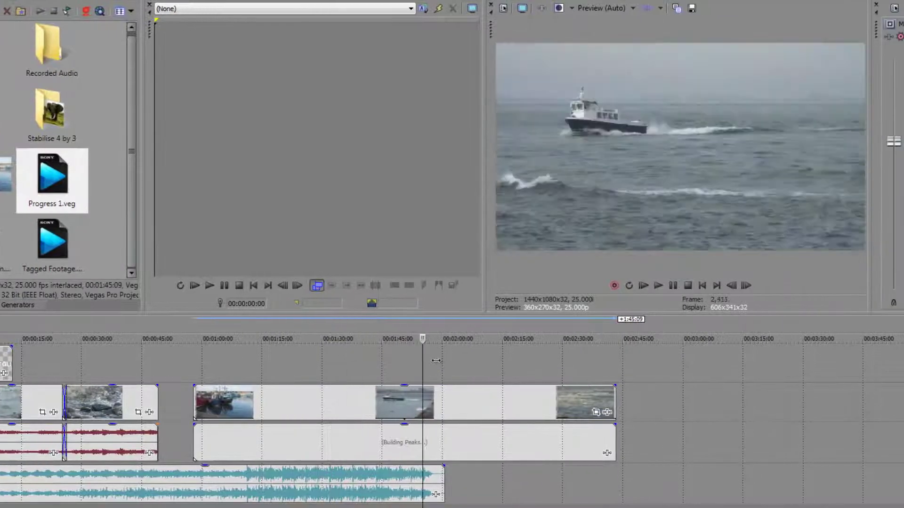
pyautogui.moveTo(436, 360); pyautogui.dragTo(314, 367)
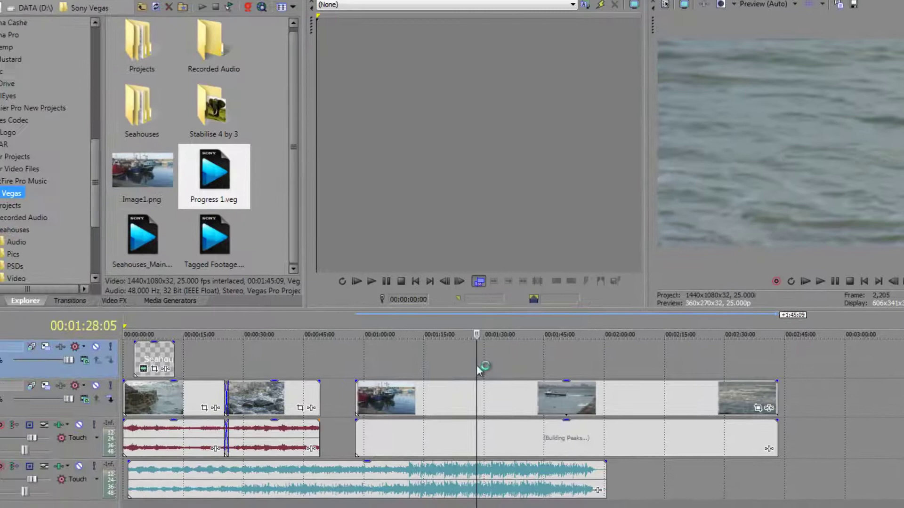
pyautogui.hotkey('ctrl', 'z')
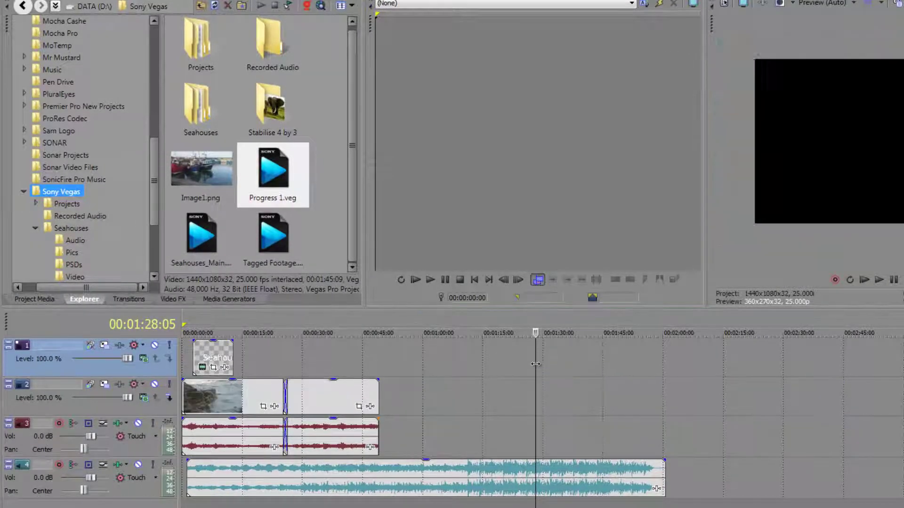
# Step: Open Progress 1.veg, replacing the missing CastleSurf.mpeg with CastlePan
pyautogui.click(319, 187)
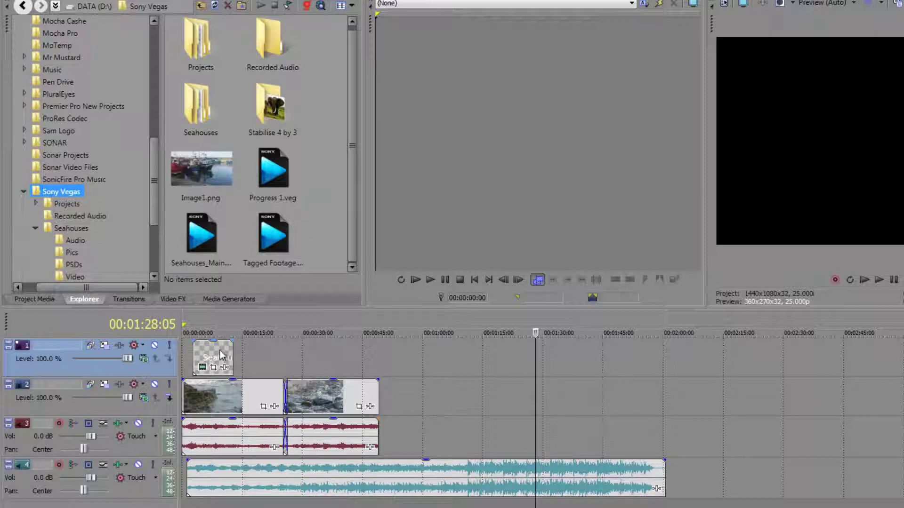
pyautogui.click(269, 171)
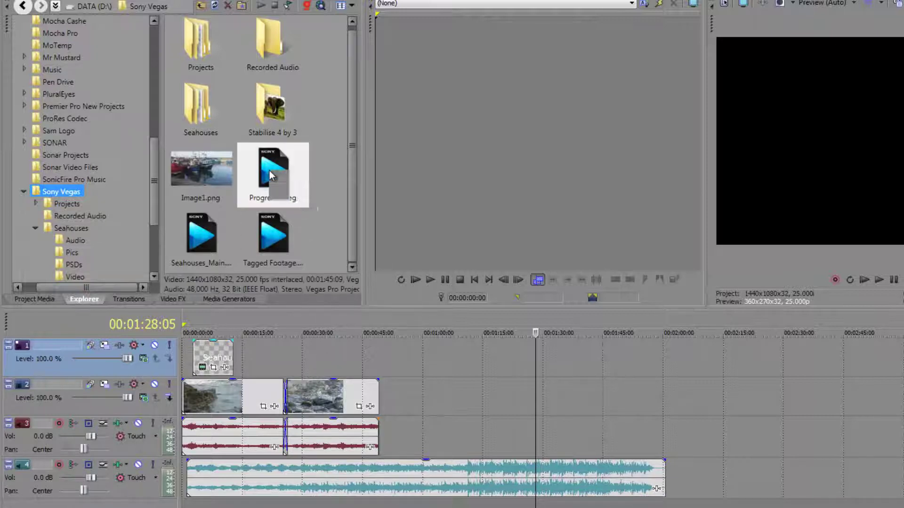
pyautogui.rightClick(270, 171)
pyautogui.click(337, 177)
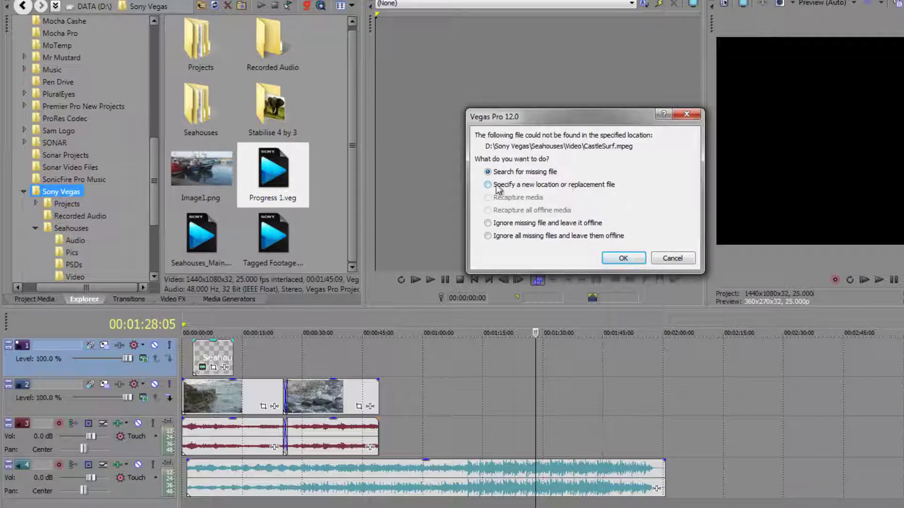
pyautogui.click(497, 186)
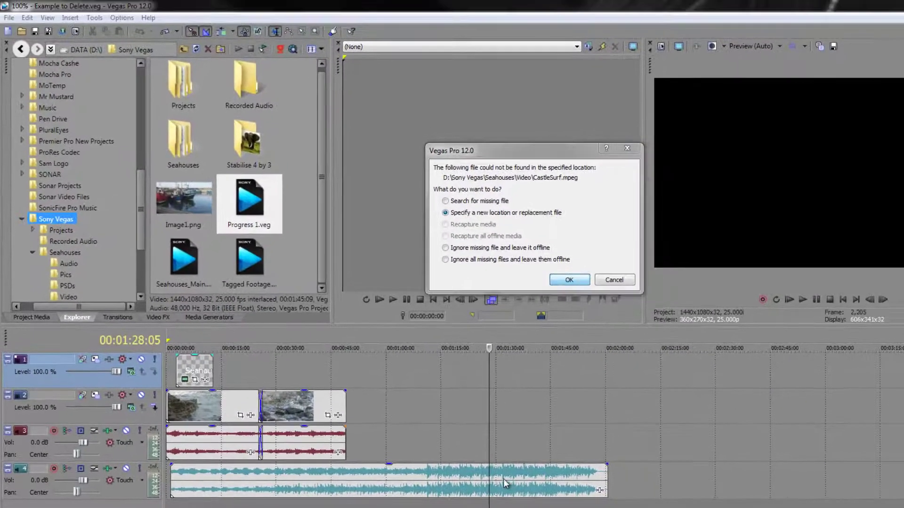
pyautogui.press('Return')
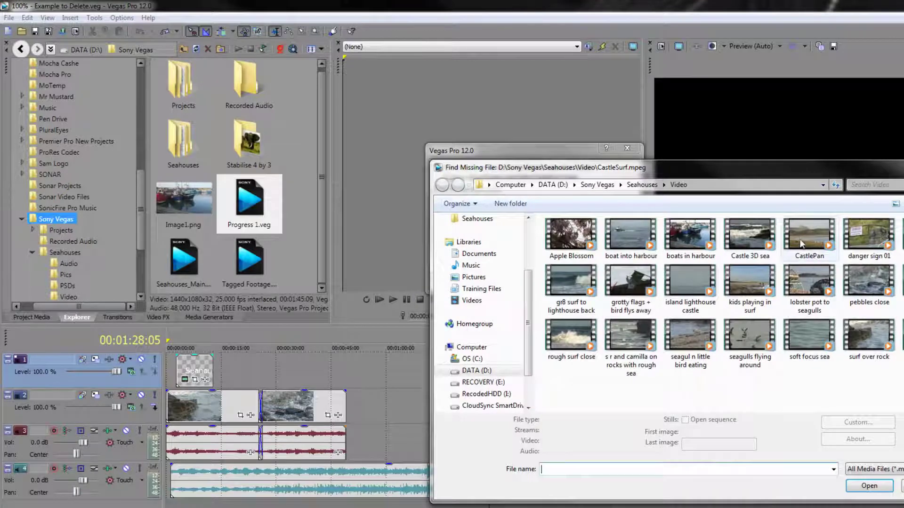
pyautogui.doubleClick(801, 244)
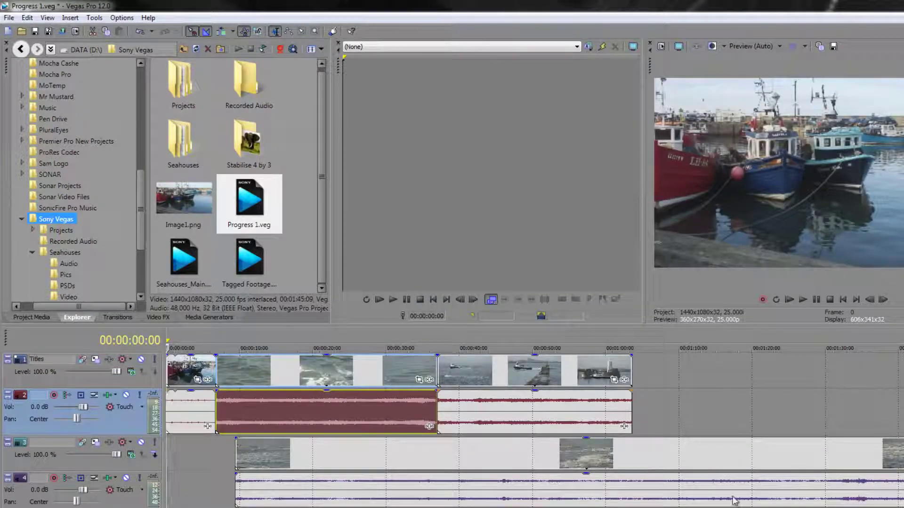
# Step: Save Progress 1.veg with the toolbar Save button
pyautogui.click(36, 32)
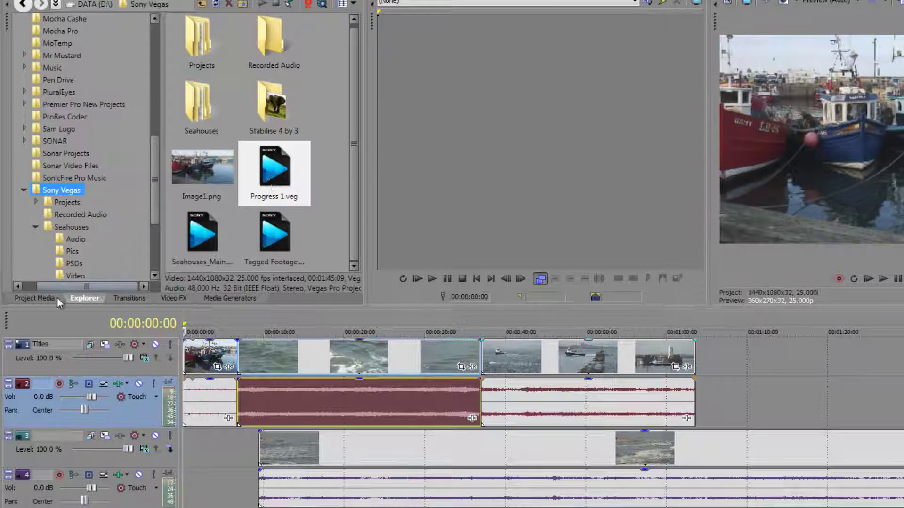
# Step: Show Project Media and delete all four tracks, including Titles, from the timeline
pyautogui.click(42, 299)
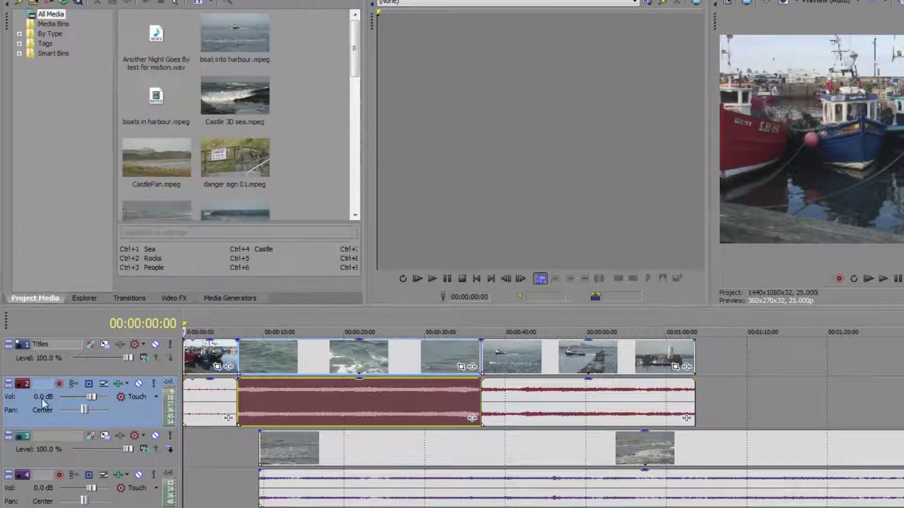
pyautogui.click(97, 367)
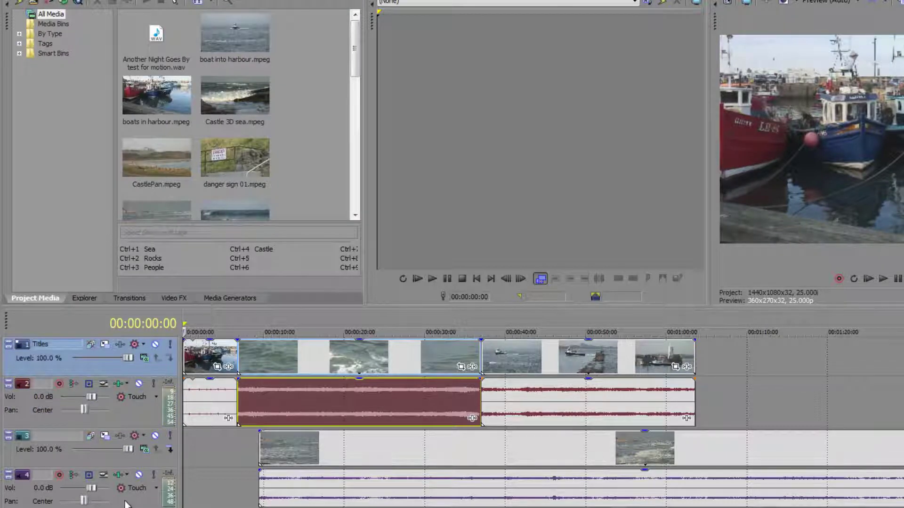
pyautogui.rightClick(129, 420)
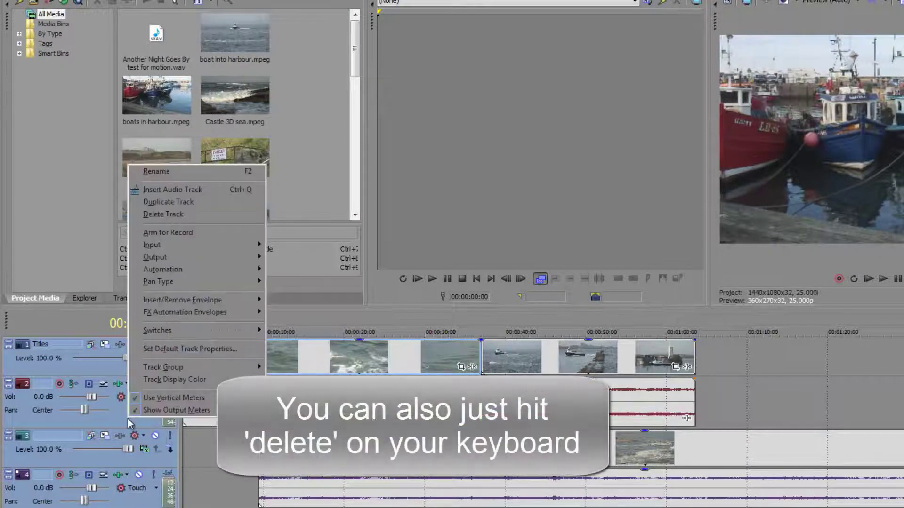
pyautogui.click(178, 217)
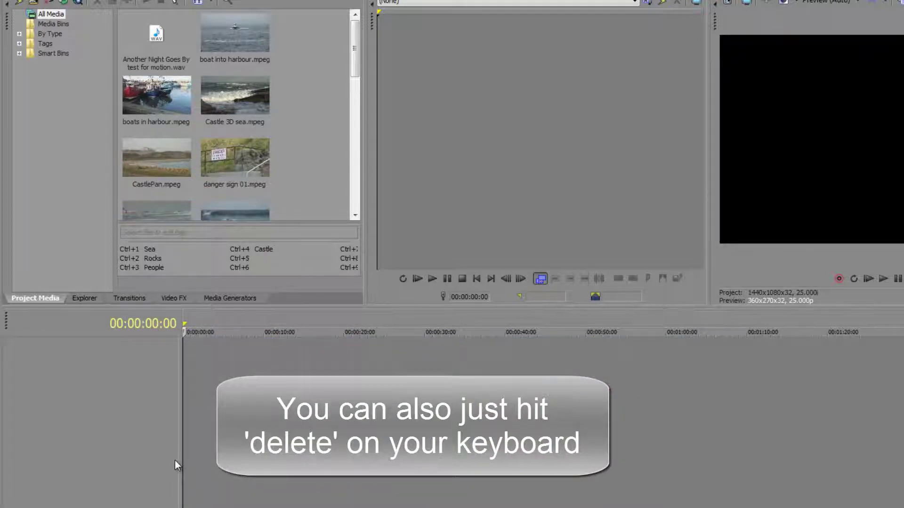
# Step: Filter Project Media by the Castle tag and drag its four clips to the timeline start
pyautogui.click(19, 43)
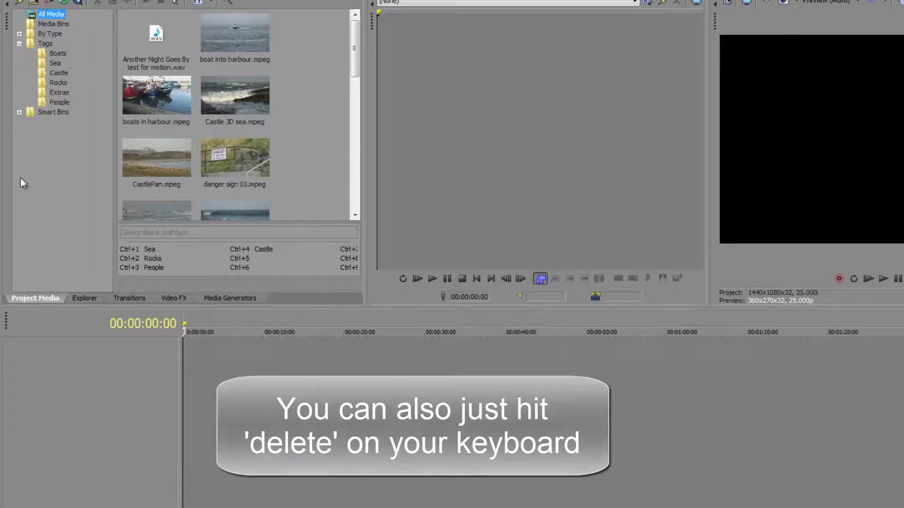
pyautogui.click(52, 73)
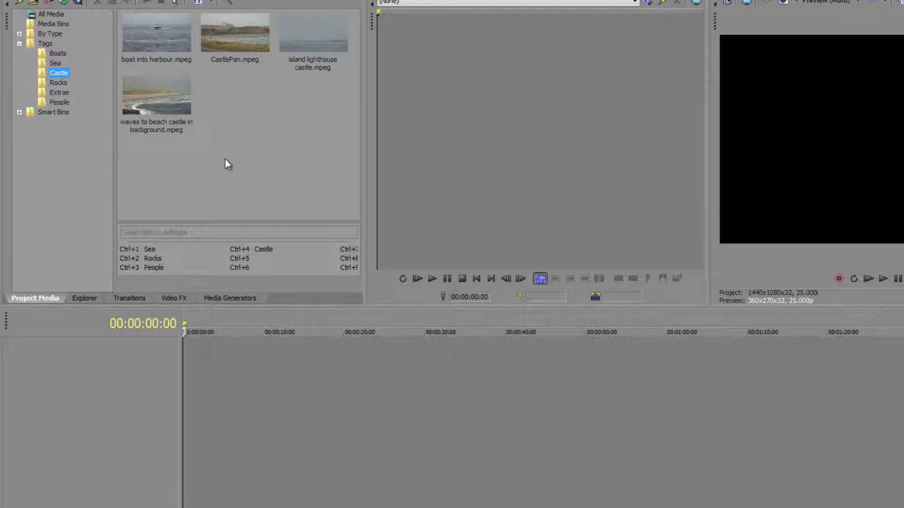
pyautogui.click(154, 32)
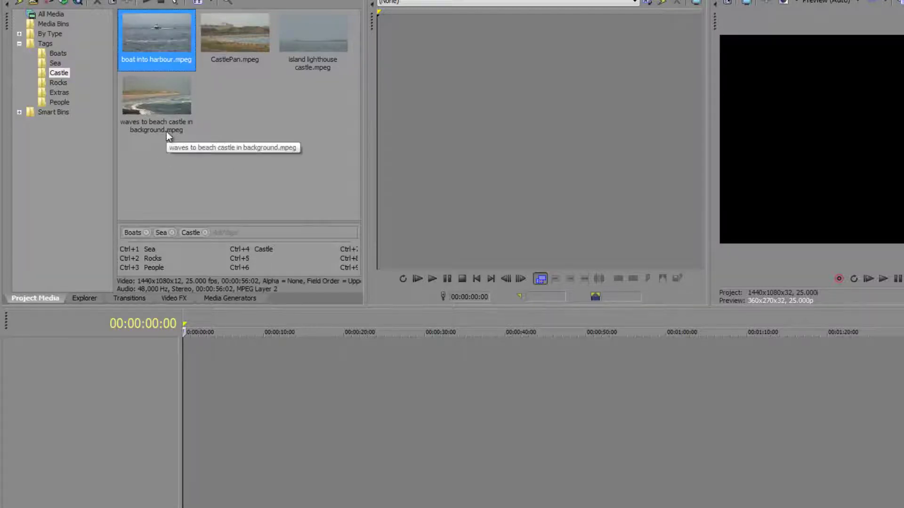
pyautogui.keyDown('shift'); pyautogui.click(162, 103); pyautogui.keyUp('shift')
pyautogui.moveTo(166, 119); pyautogui.dragTo(180, 366)
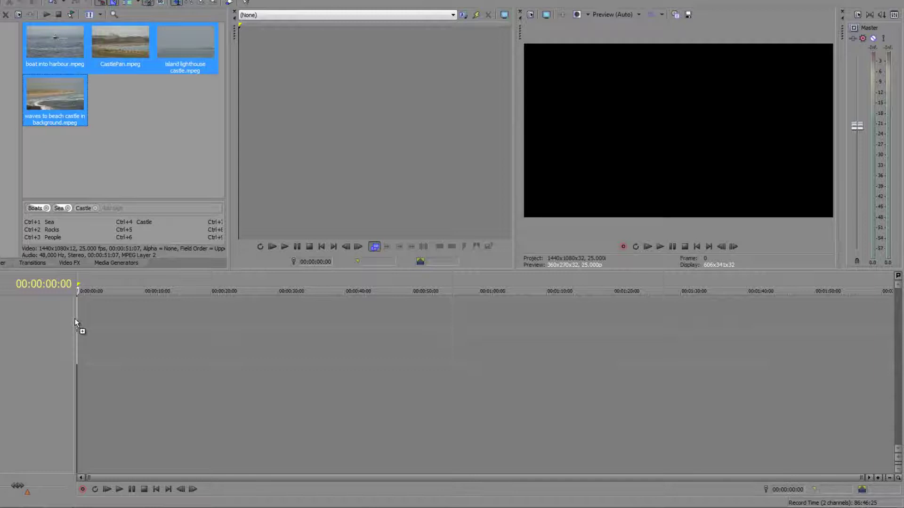
pyautogui.moveTo(75, 323); pyautogui.dragTo(77, 325)
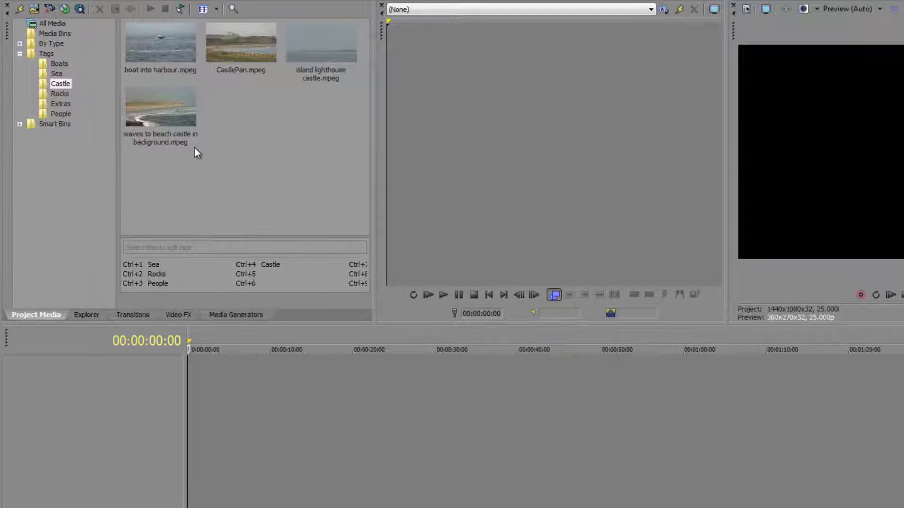
# Step: Add the four Castle clips across separate tracks from the timeline start, playhead at 00:00:21:00
pyautogui.click(179, 120)
pyautogui.keyDown('shift'); pyautogui.click(160, 50); pyautogui.keyUp('shift')
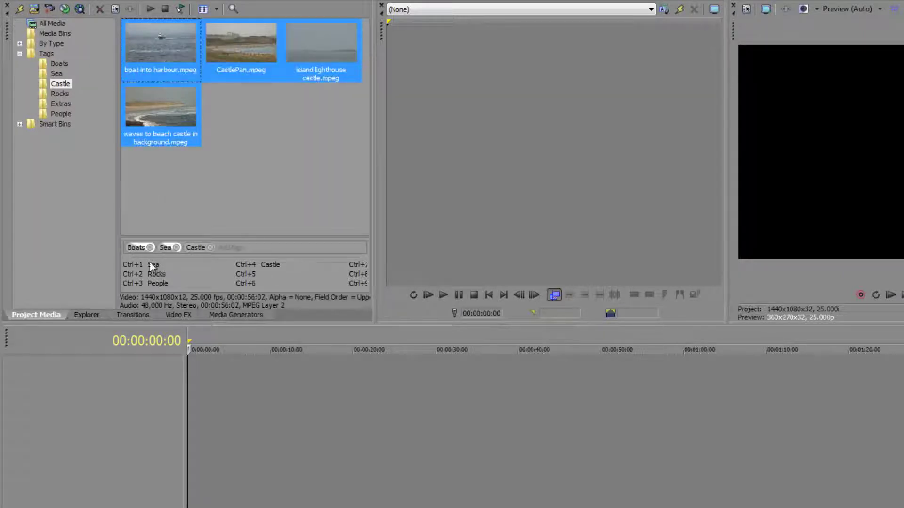
pyautogui.click(156, 106)
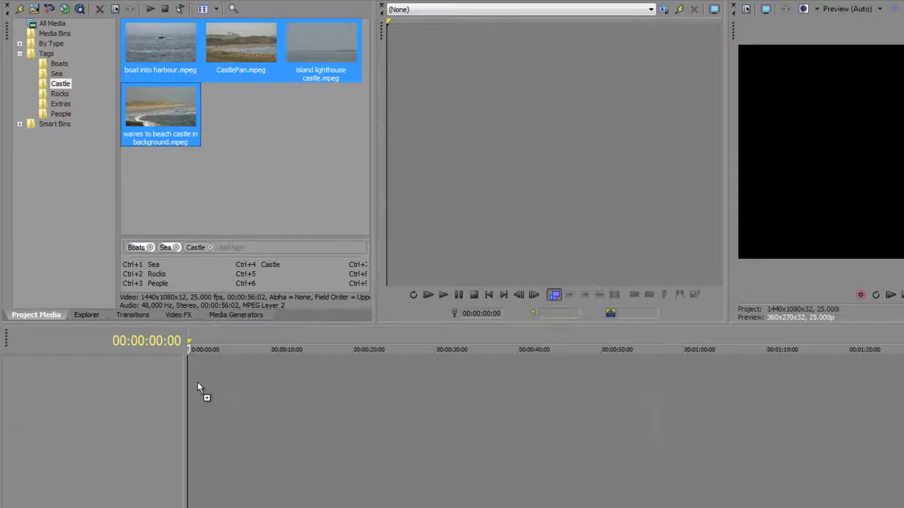
pyautogui.moveTo(198, 382); pyautogui.dragTo(196, 387)
pyautogui.moveTo(195, 387); pyautogui.dragTo(196, 387)
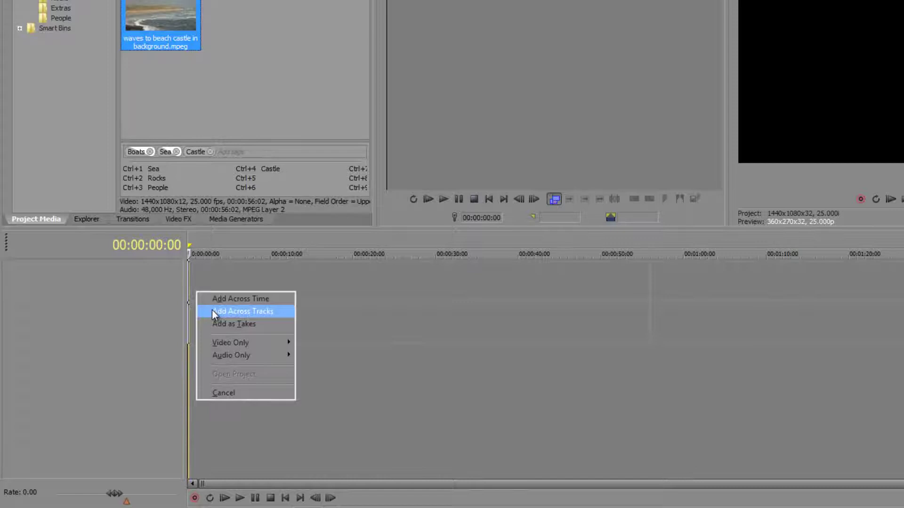
pyautogui.click(212, 311)
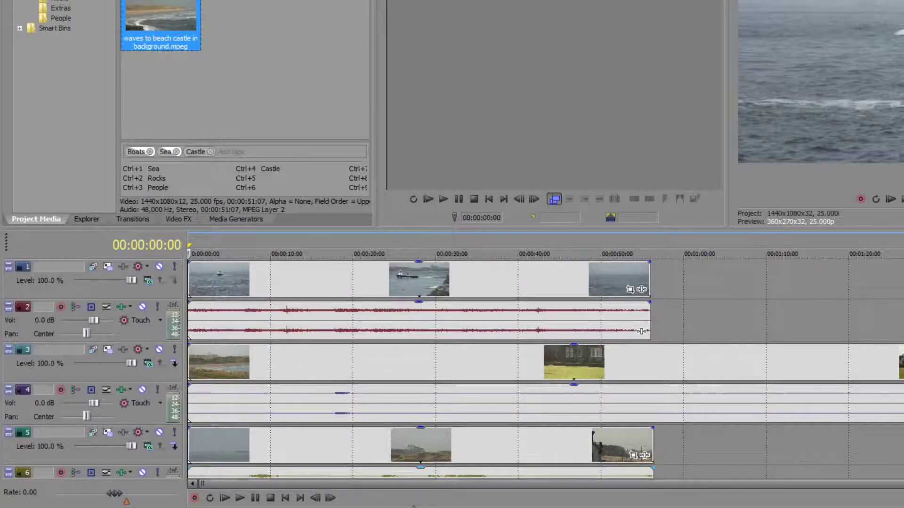
pyautogui.click(361, 285)
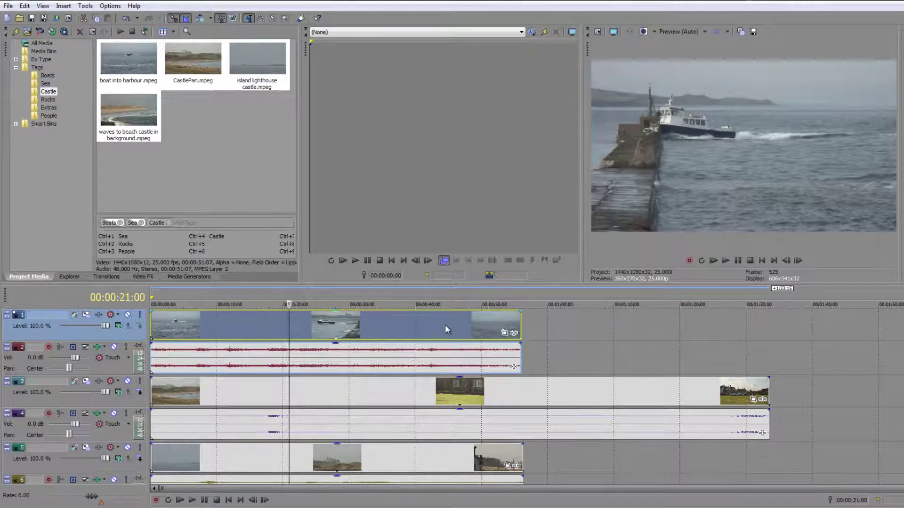
# Step: Move the playhead to 00:00:44:14 and select the 'waves to beach castle in background' clip
pyautogui.click(444, 324)
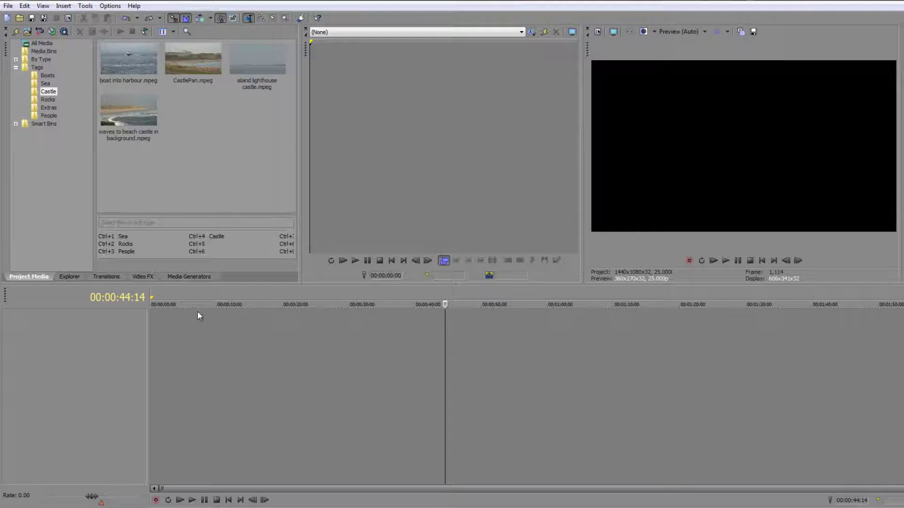
pyautogui.click(145, 134)
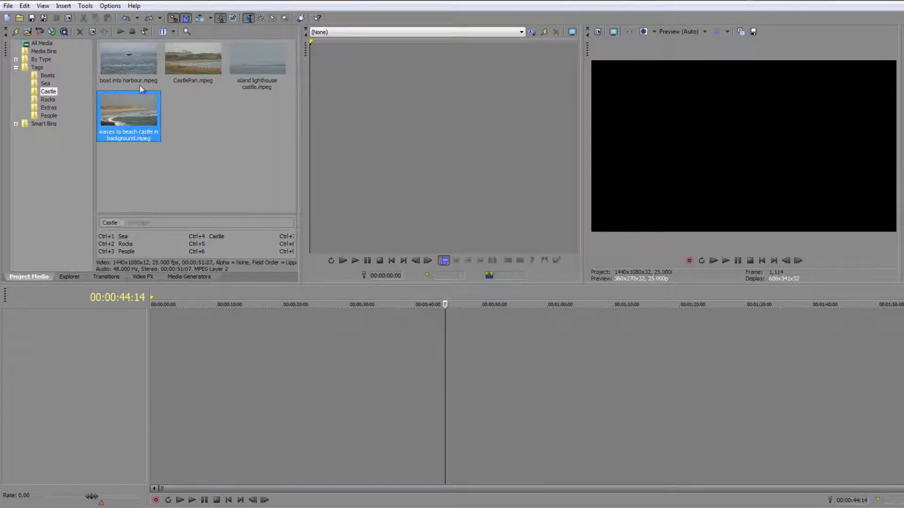
# Step: Drop all four Castle clips onto the empty timeline using Add as Takes
pyautogui.keyDown('shift'); pyautogui.click(132, 58); pyautogui.keyUp('shift')
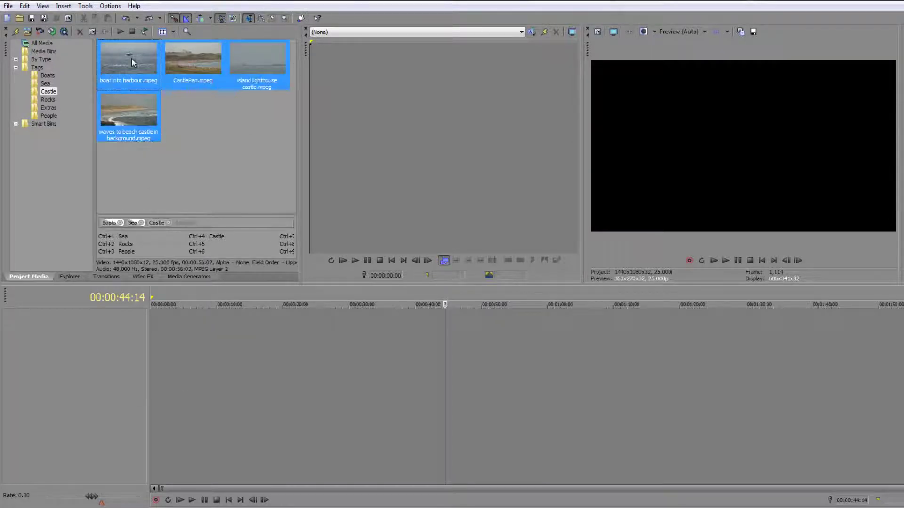
pyautogui.moveTo(131, 58); pyautogui.dragTo(149, 337)
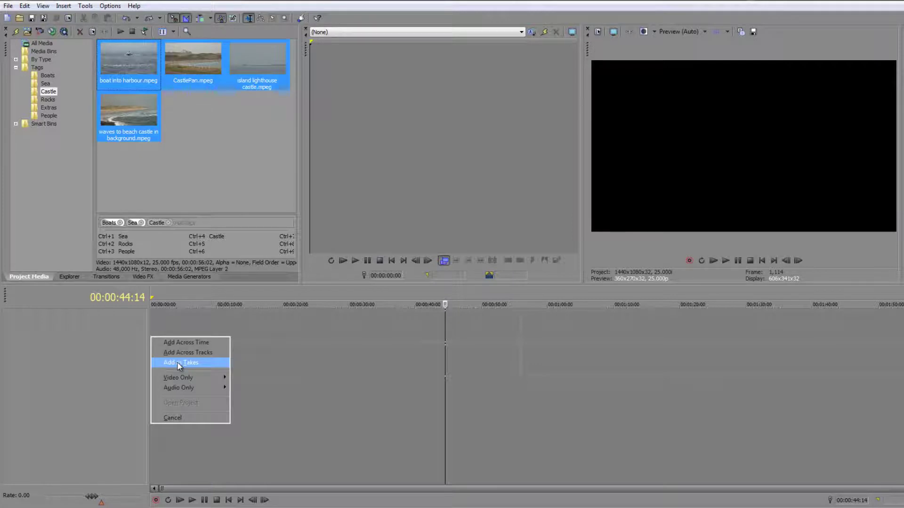
pyautogui.click(179, 365)
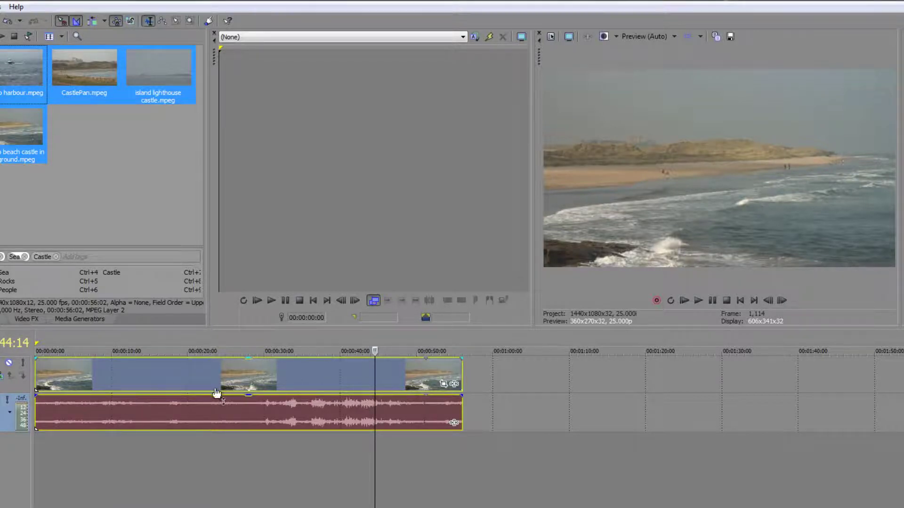
# Step: Switch the event to the 'boat into harbour' take and scrub around 41 seconds to preview it
pyautogui.rightClick(188, 378)
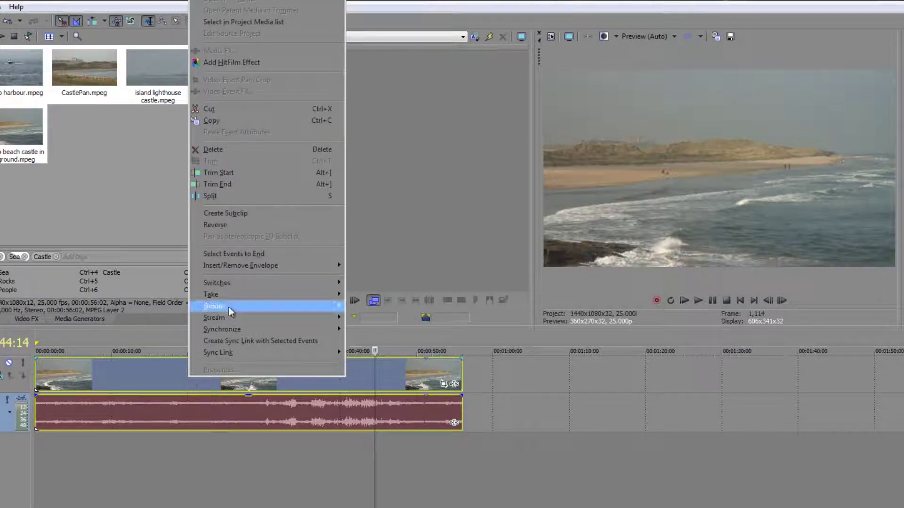
pyautogui.moveTo(231, 299)
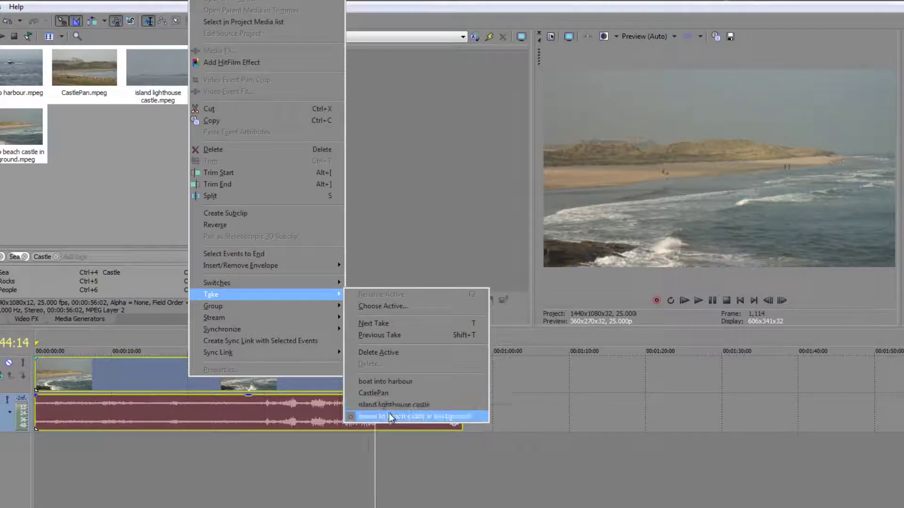
pyautogui.click(389, 385)
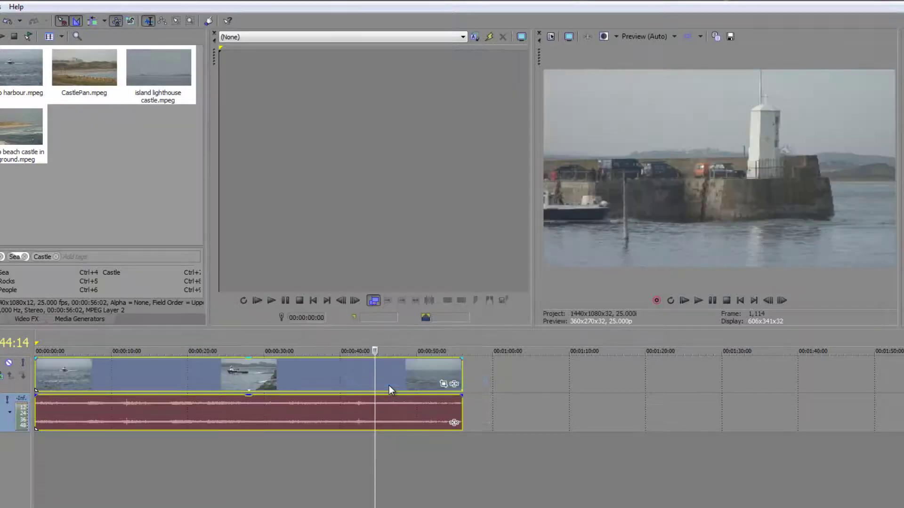
pyautogui.click(355, 372)
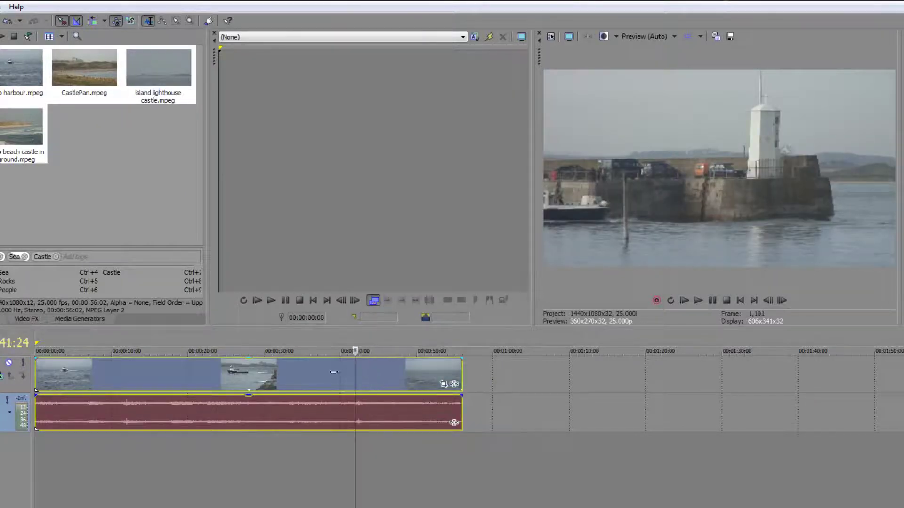
pyautogui.moveTo(334, 372); pyautogui.dragTo(240, 369)
# Step: Switch the event to the 'island lighthouse castle' take and scrub back from about 50 seconds
pyautogui.rightClick(208, 369)
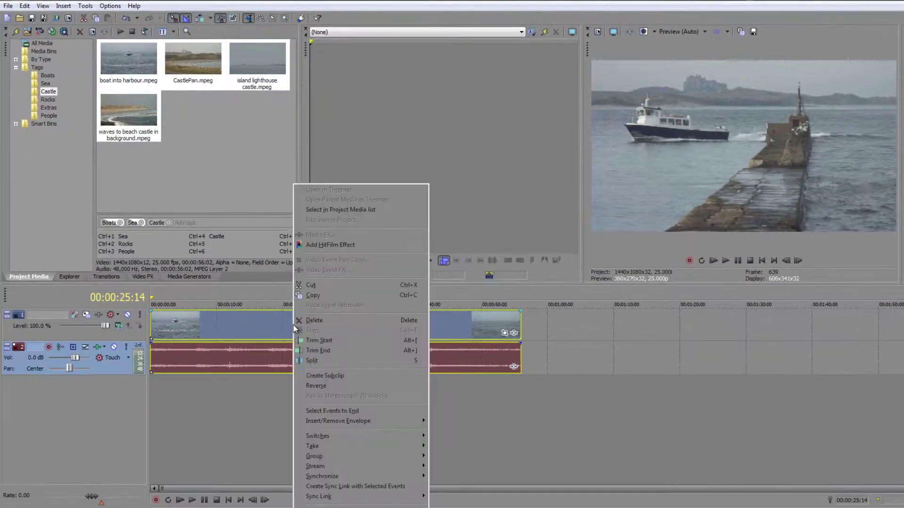
pyautogui.moveTo(323, 447)
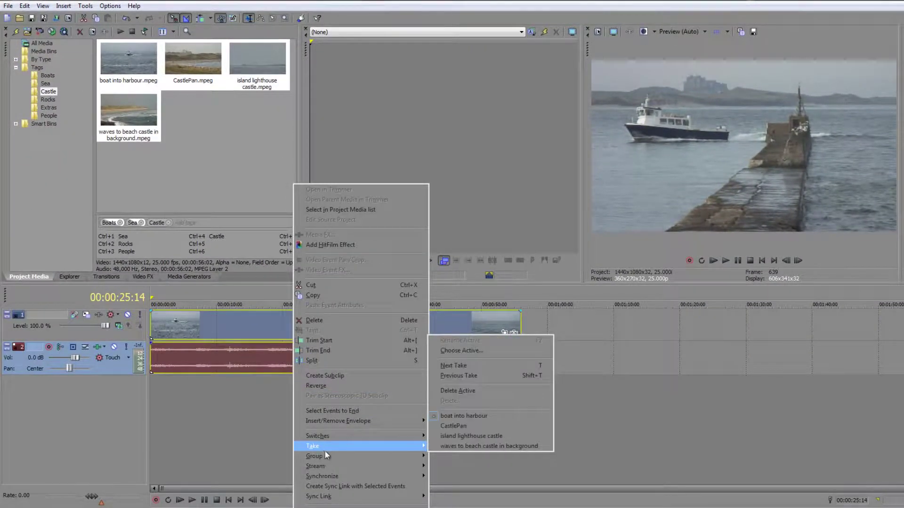
pyautogui.click(463, 438)
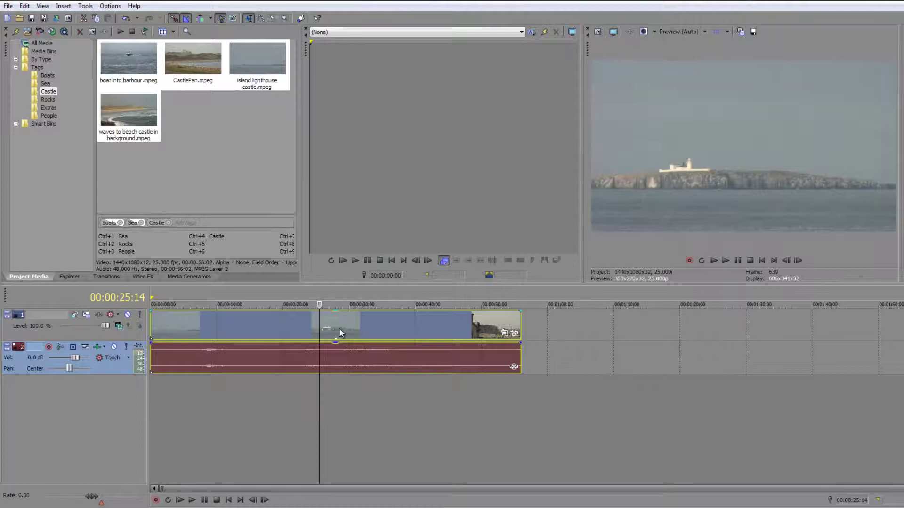
pyautogui.click(482, 328)
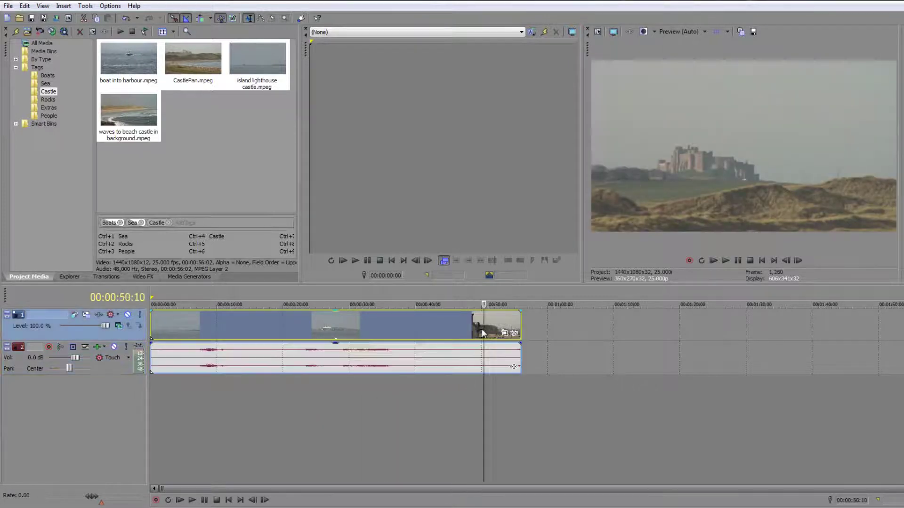
pyautogui.moveTo(481, 328); pyautogui.dragTo(262, 325)
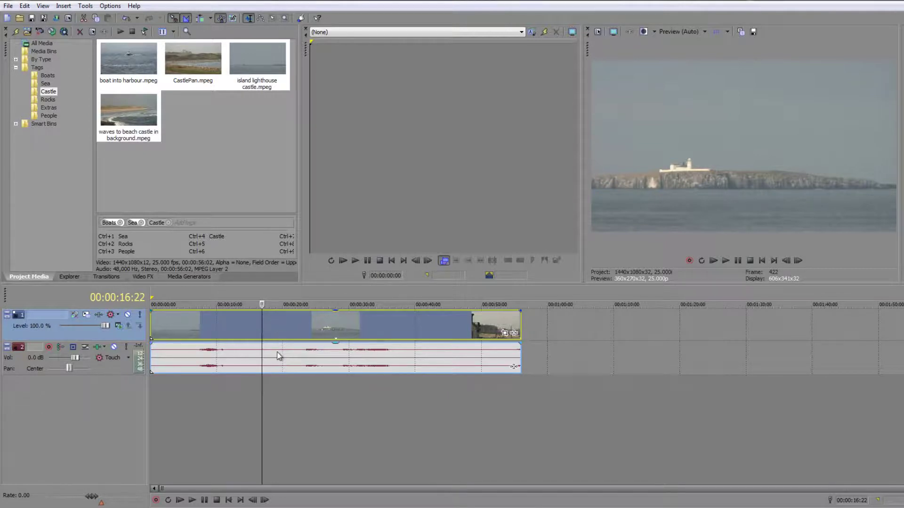
# Step: Set the event's take to 'waves to beach castle in background'
pyautogui.rightClick(293, 330)
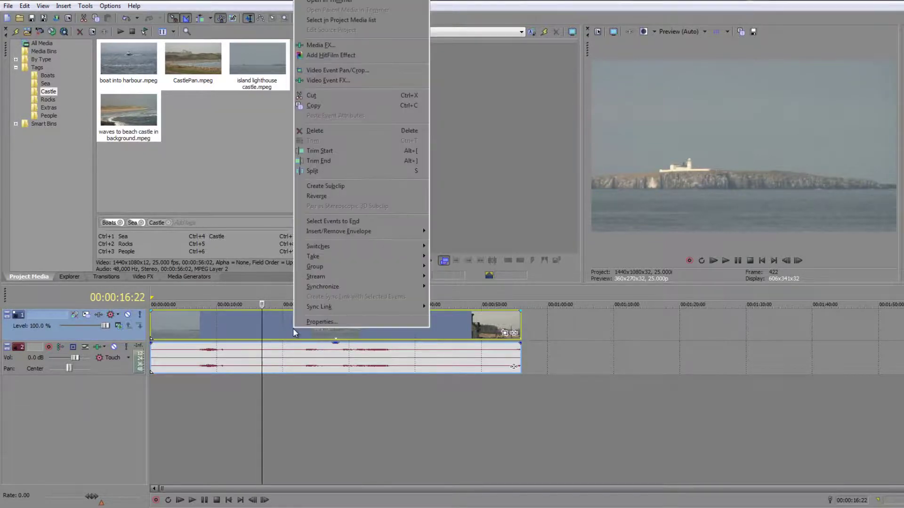
pyautogui.moveTo(368, 256)
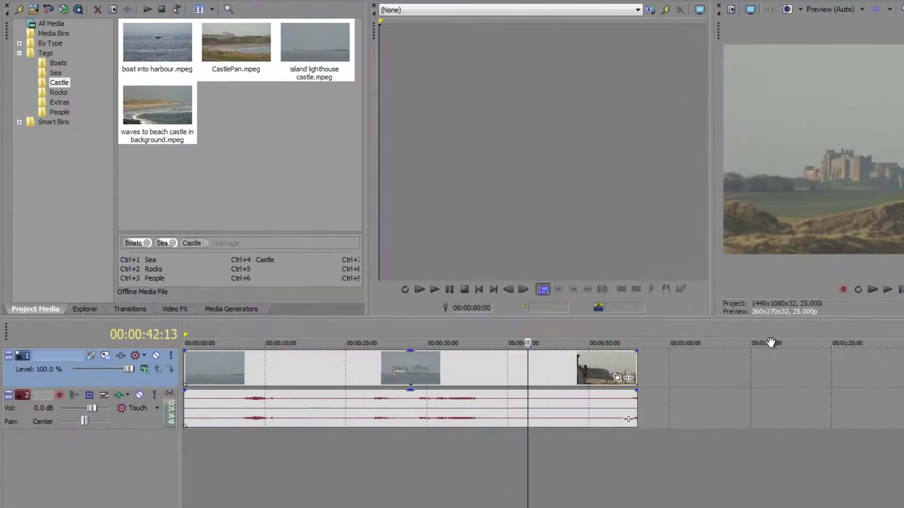
pyautogui.click(281, 191)
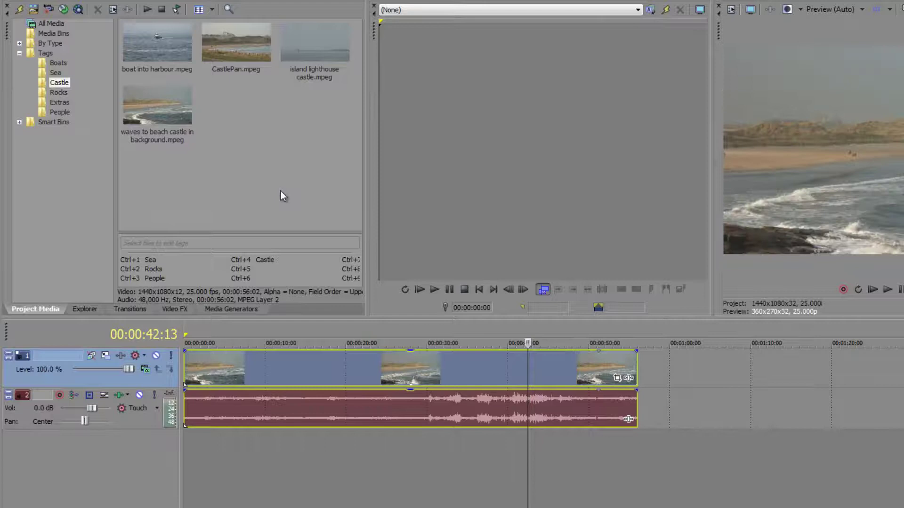
# Step: Remove the takes events from the timeline and select only boat into harbour.mpeg in the media bin
pyautogui.hotkey('ctrl', 'z')
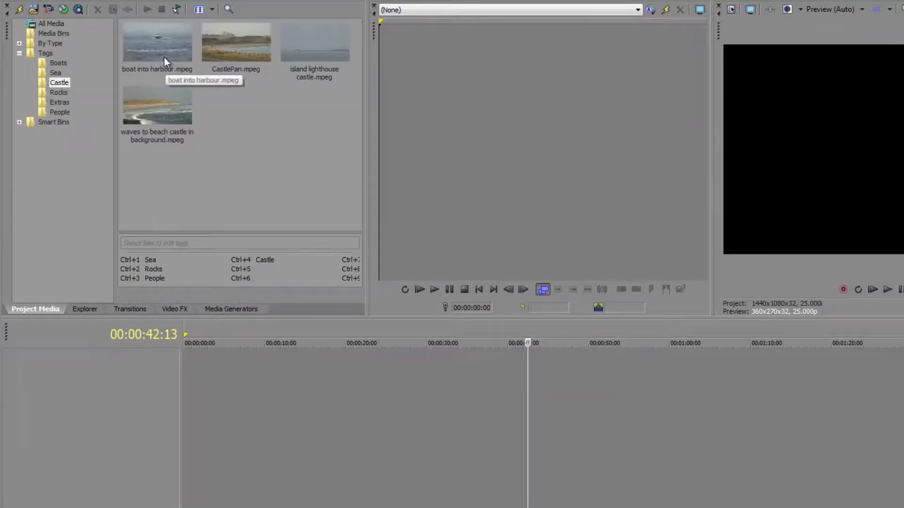
pyautogui.click(164, 57)
pyautogui.keyDown('shift'); pyautogui.click(166, 116); pyautogui.keyUp('shift')
pyautogui.click(229, 132)
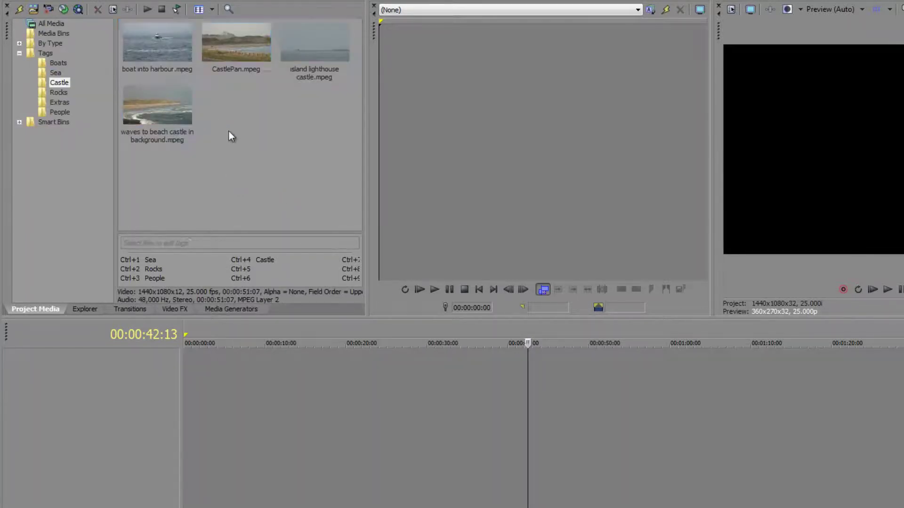
pyautogui.click(172, 60)
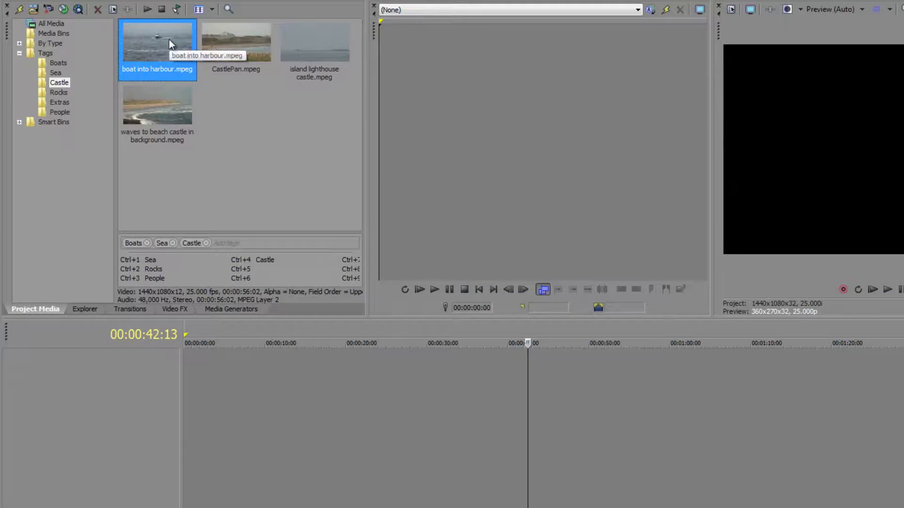
# Step: Place boat into harbour.mpeg on the empty timeline as a video-only event across time
pyautogui.moveTo(169, 40); pyautogui.dragTo(184, 379)
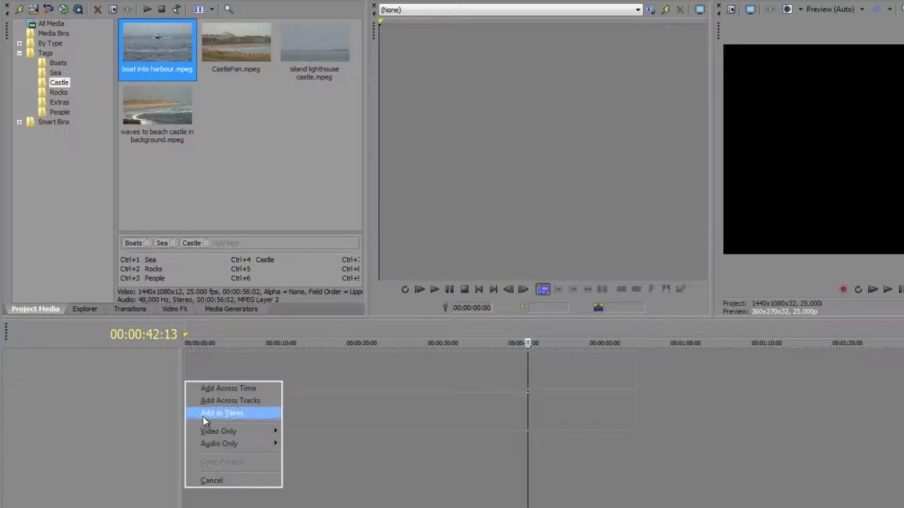
pyautogui.moveTo(211, 430)
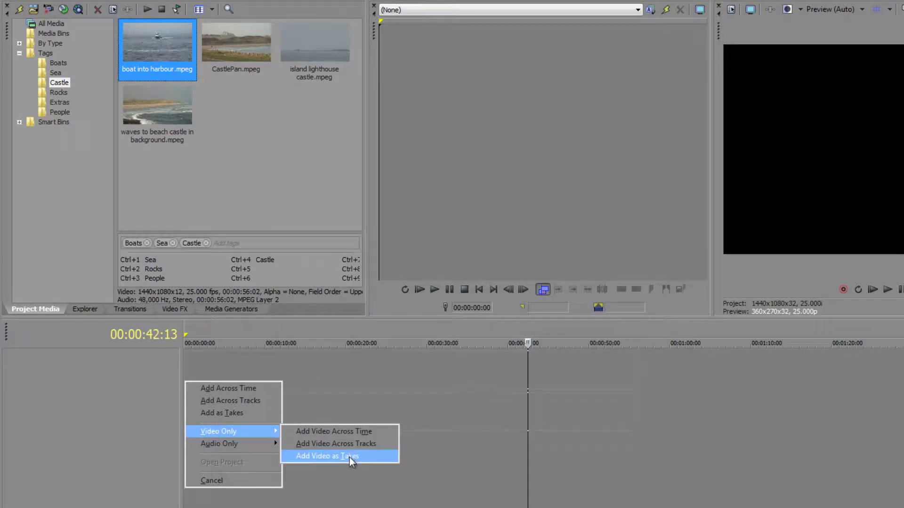
pyautogui.moveTo(261, 447)
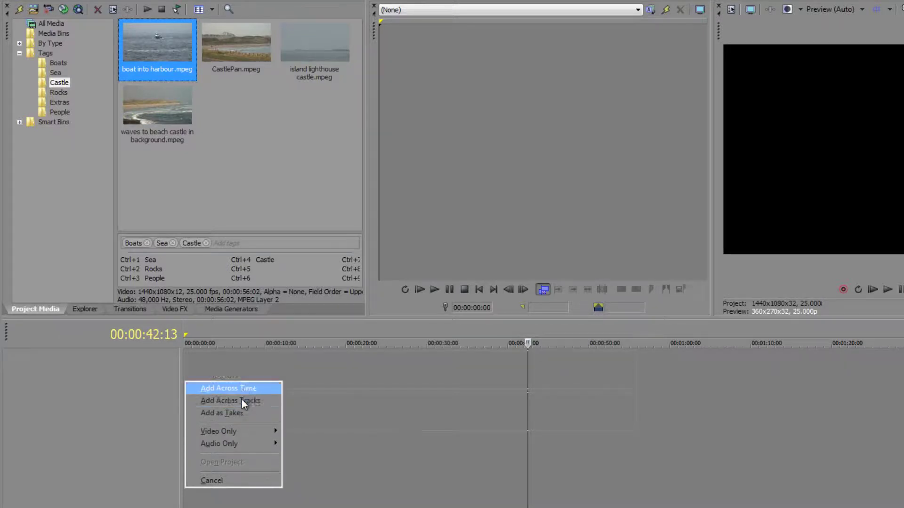
pyautogui.moveTo(242, 434)
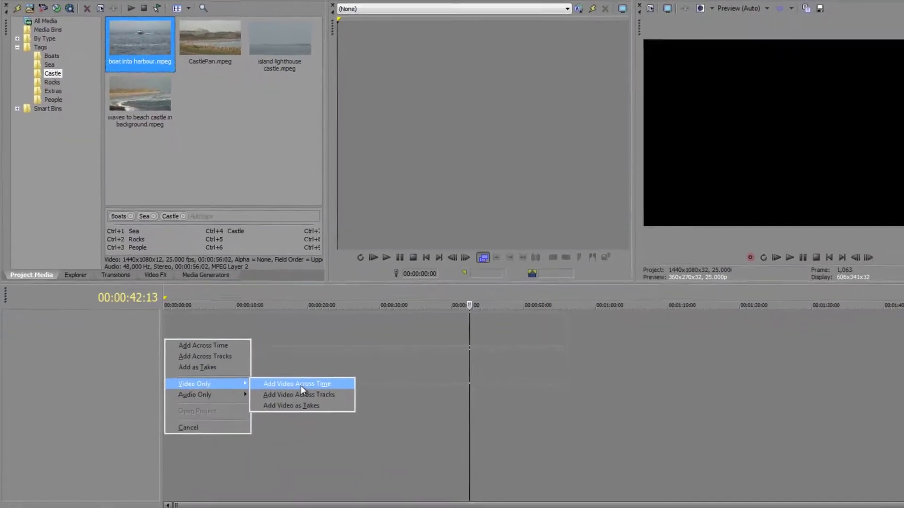
pyautogui.click(310, 423)
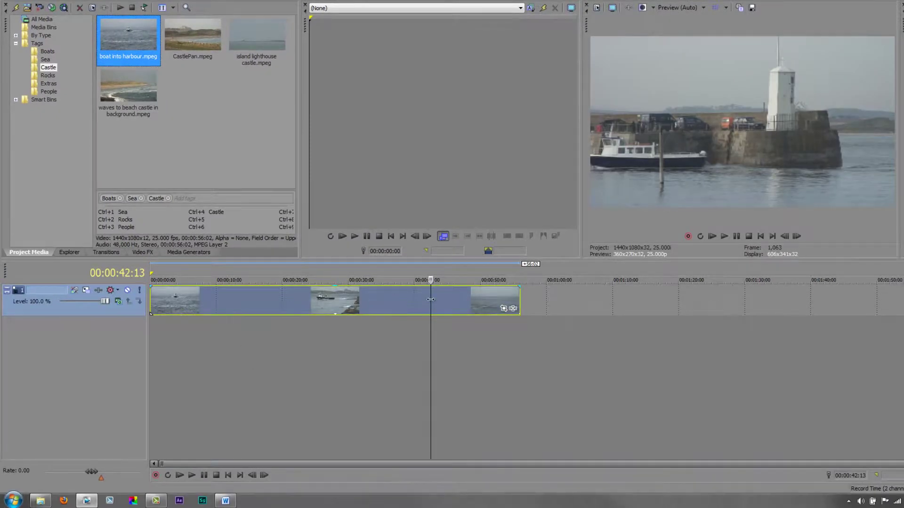
# Step: Add boat into harbour.mpeg's audio only on a new track below the video, aligned from the start
pyautogui.moveTo(431, 299); pyautogui.dragTo(290, 303)
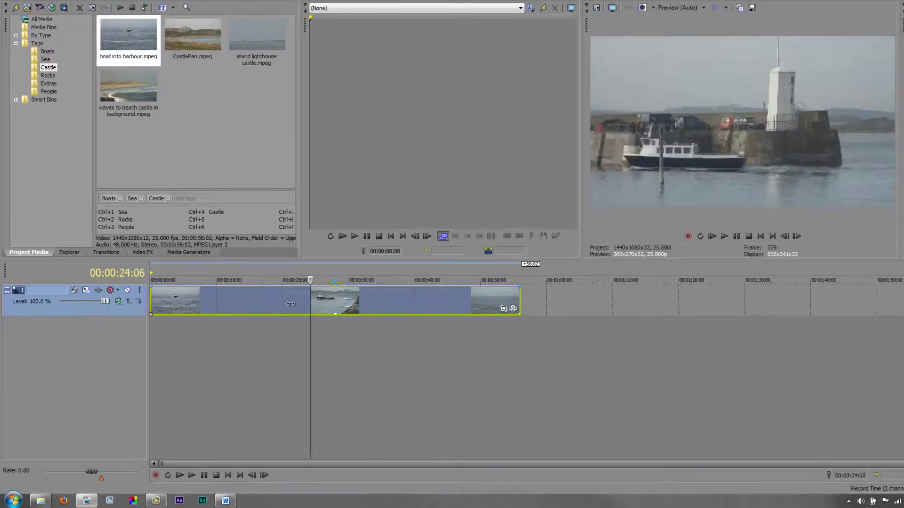
pyautogui.click(290, 304)
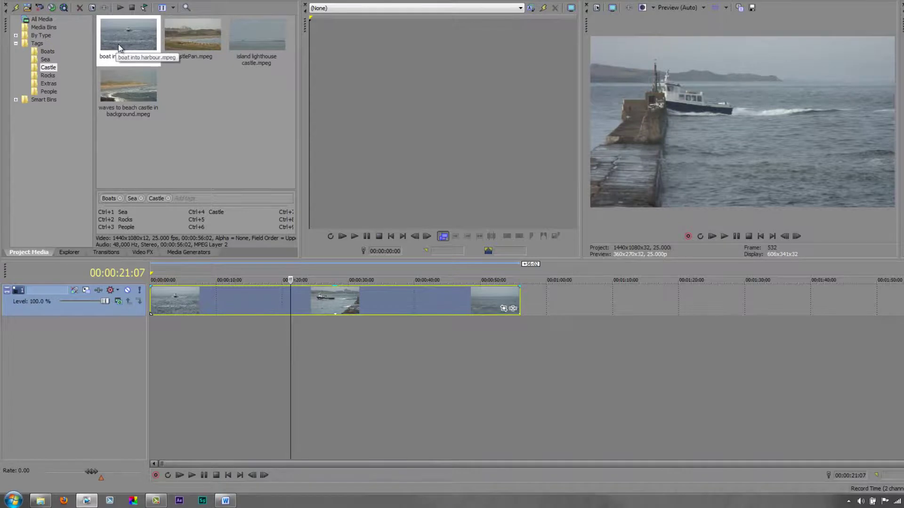
pyautogui.moveTo(117, 44); pyautogui.dragTo(130, 331)
pyautogui.moveTo(163, 384)
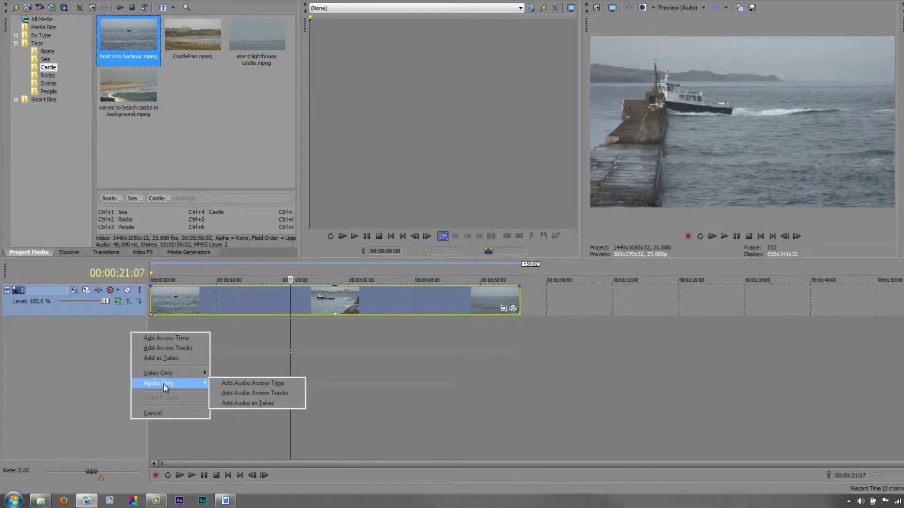
pyautogui.click(237, 385)
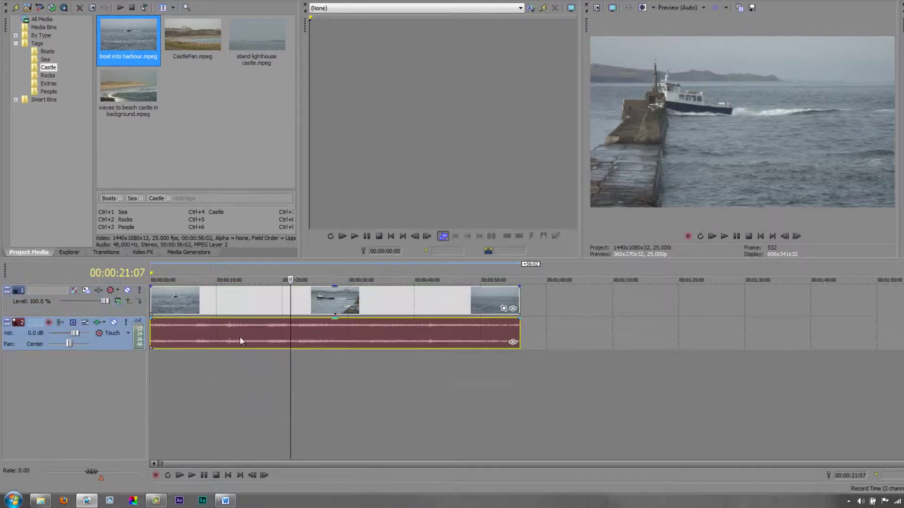
pyautogui.moveTo(239, 335); pyautogui.dragTo(208, 337)
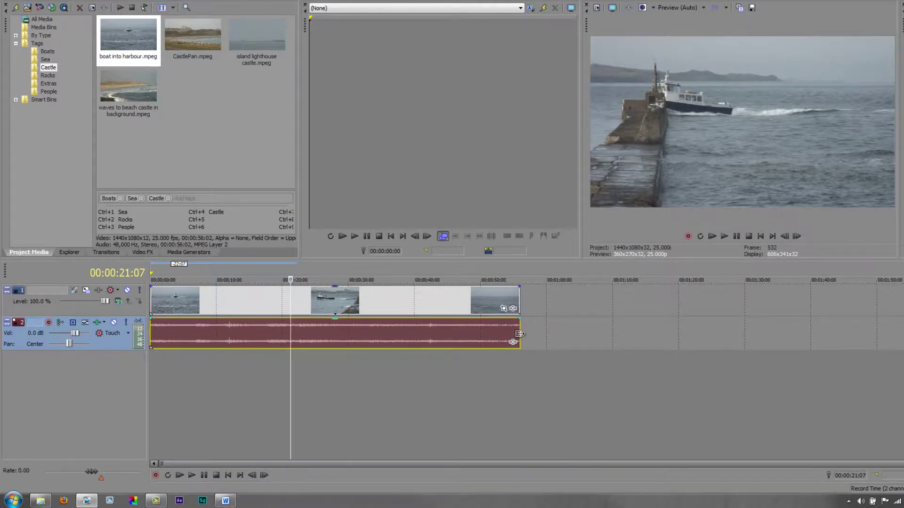
pyautogui.moveTo(519, 334); pyautogui.dragTo(495, 319)
pyautogui.click(387, 335)
pyautogui.hotkey('ctrl', 'z')
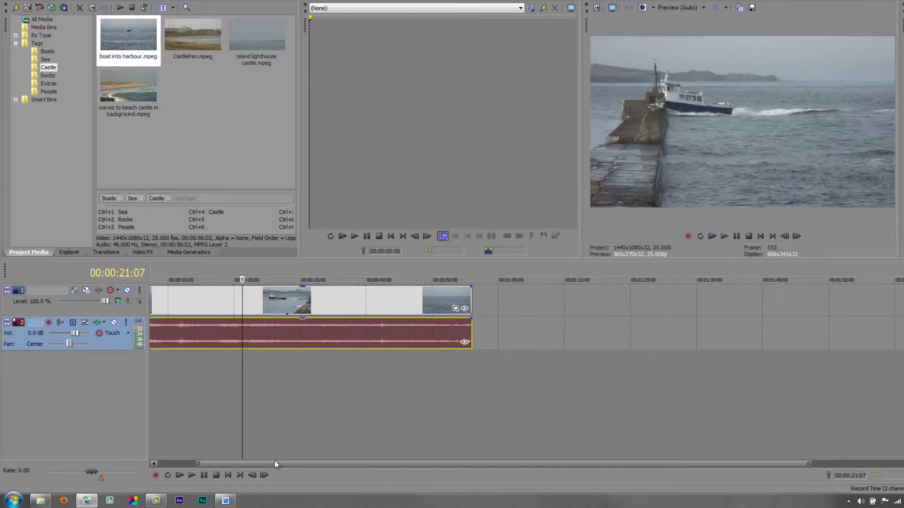
pyautogui.moveTo(192, 463); pyautogui.dragTo(158, 464)
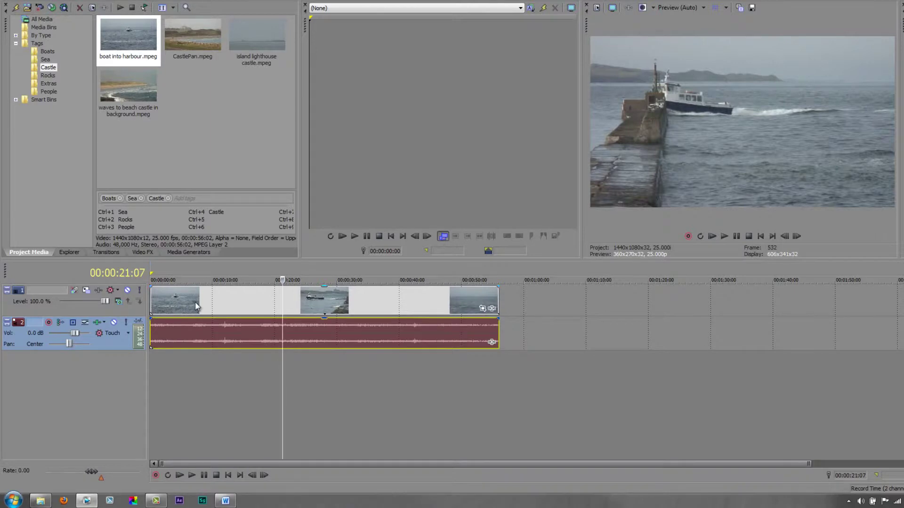
pyautogui.moveTo(198, 307)
pyautogui.mouseDown()
pyautogui.moveTo(237, 310)
pyautogui.moveTo(194, 309)
pyautogui.mouseUp()
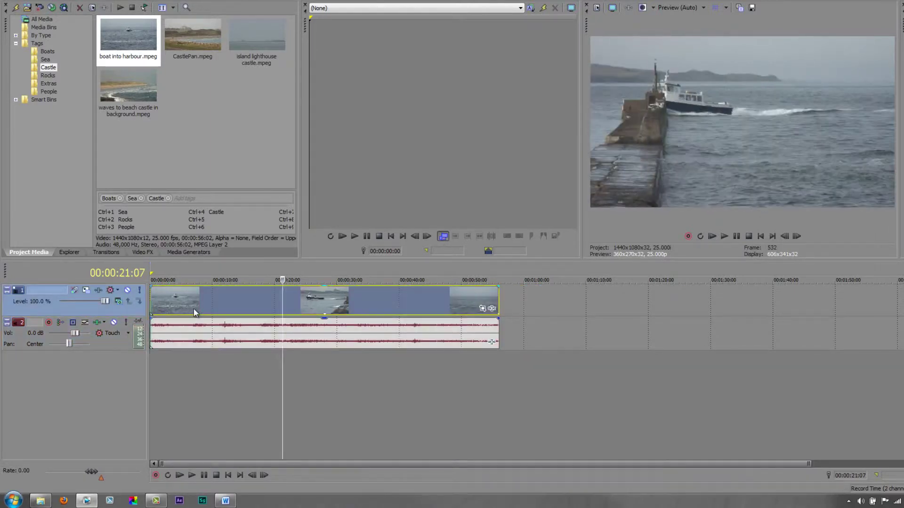